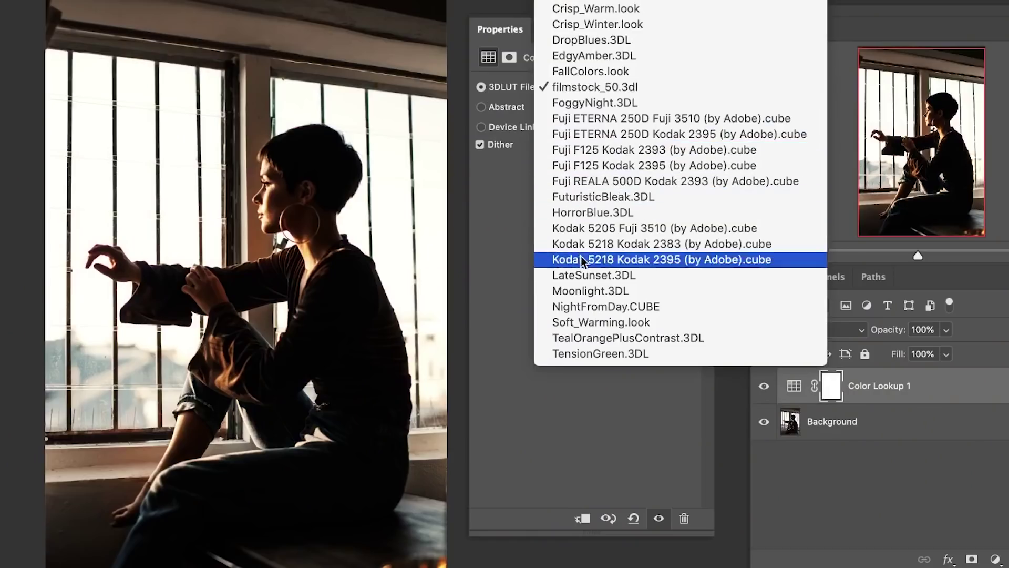
- Click through the preview looks, then return to the window portrait showing only Background
left_click(583, 307)
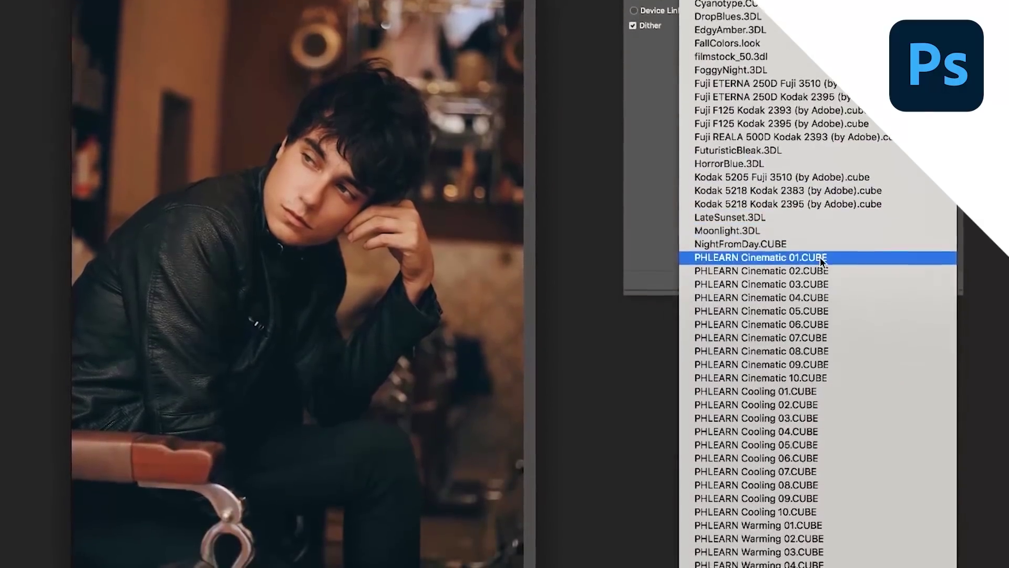
left_click(820, 258)
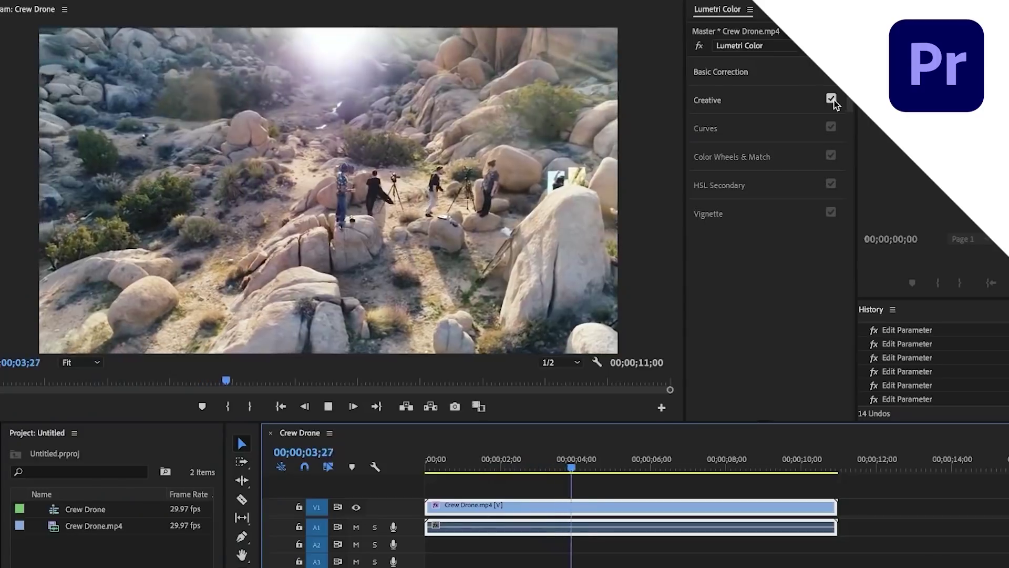
left_click(831, 99)
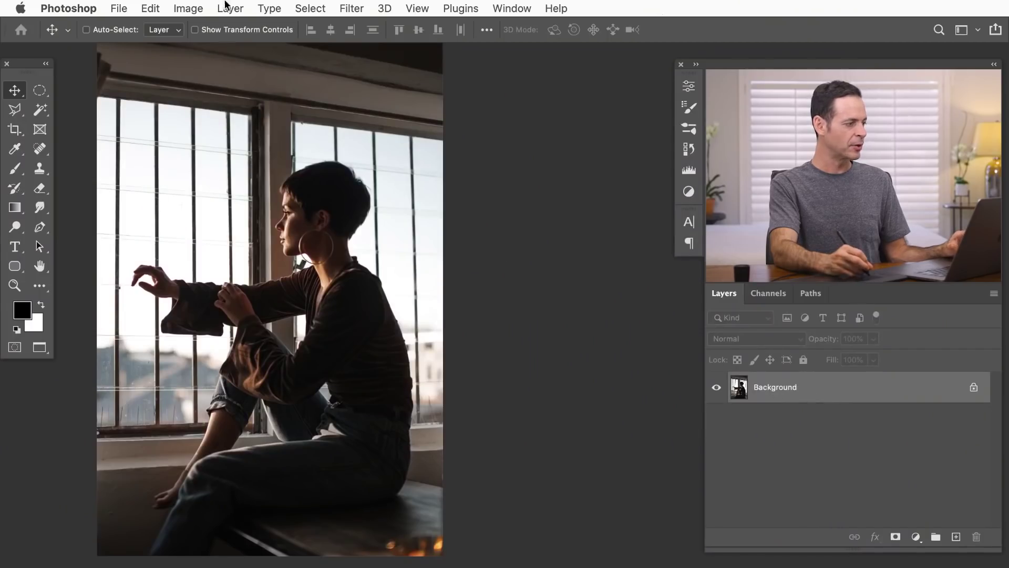
- Add a Color Lookup 1 adjustment layer and open its 3DLUT File list
left_click(228, 6)
mouse_move(286, 211)
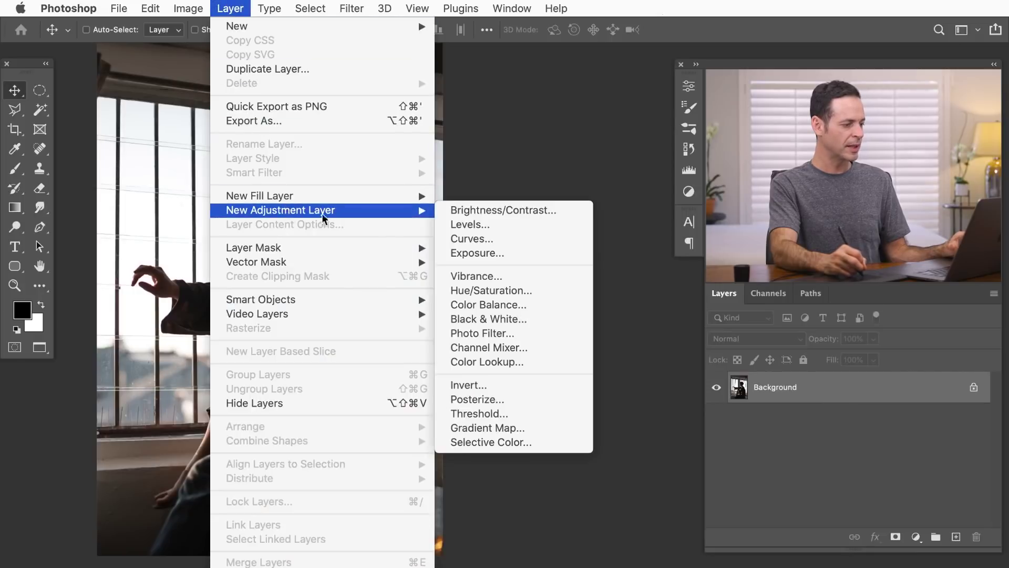
left_click(513, 363)
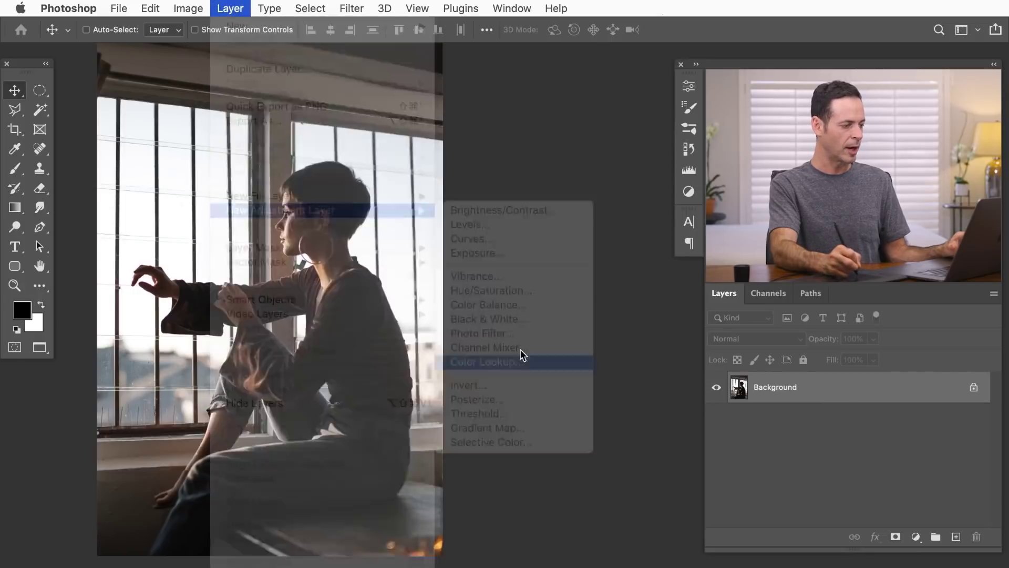
left_click(636, 295)
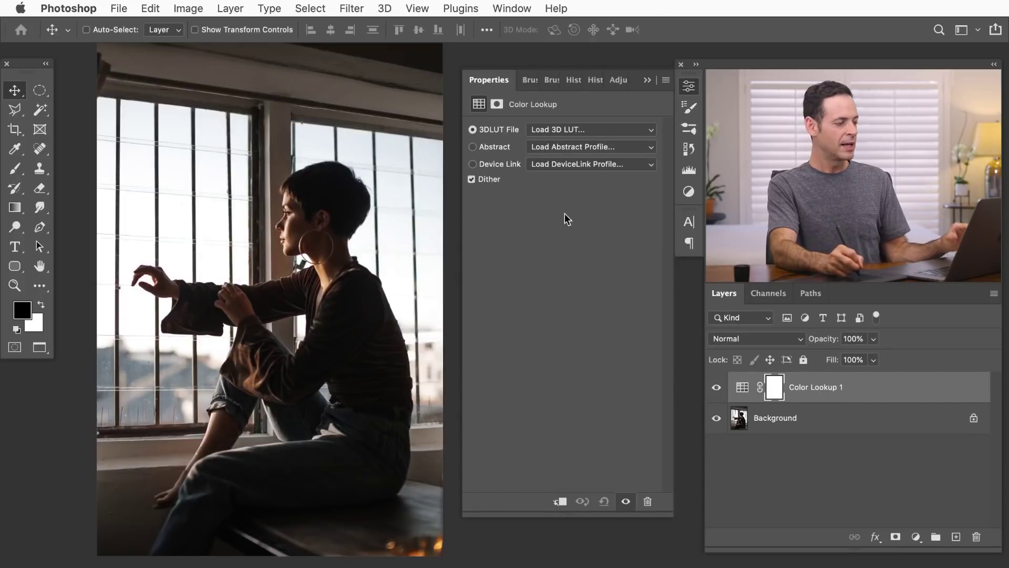
left_click(547, 131)
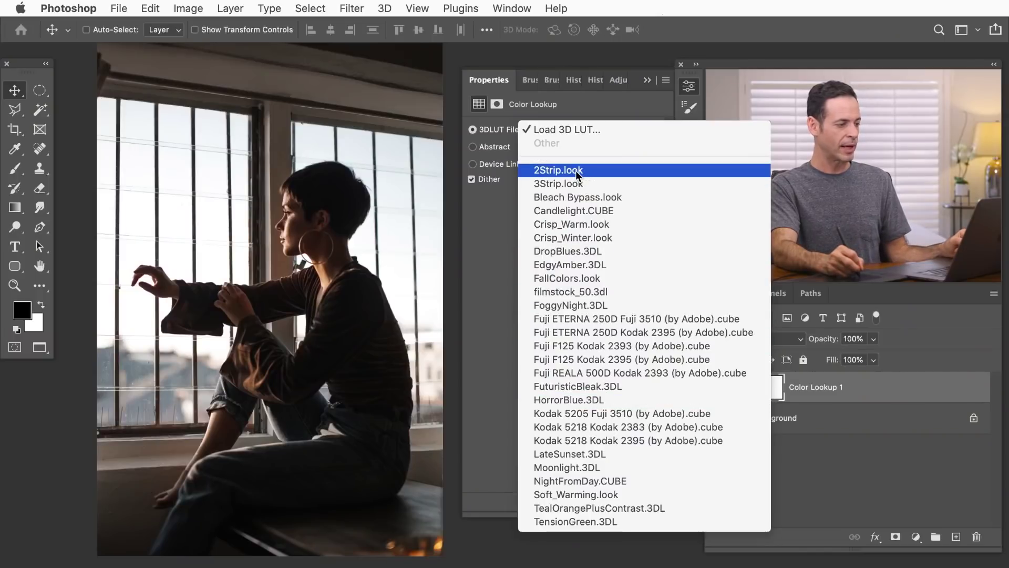
- Preview the 2Strip, 3Strip, Bleach Bypass and Candlelight LUTs on the portrait
left_click(576, 171)
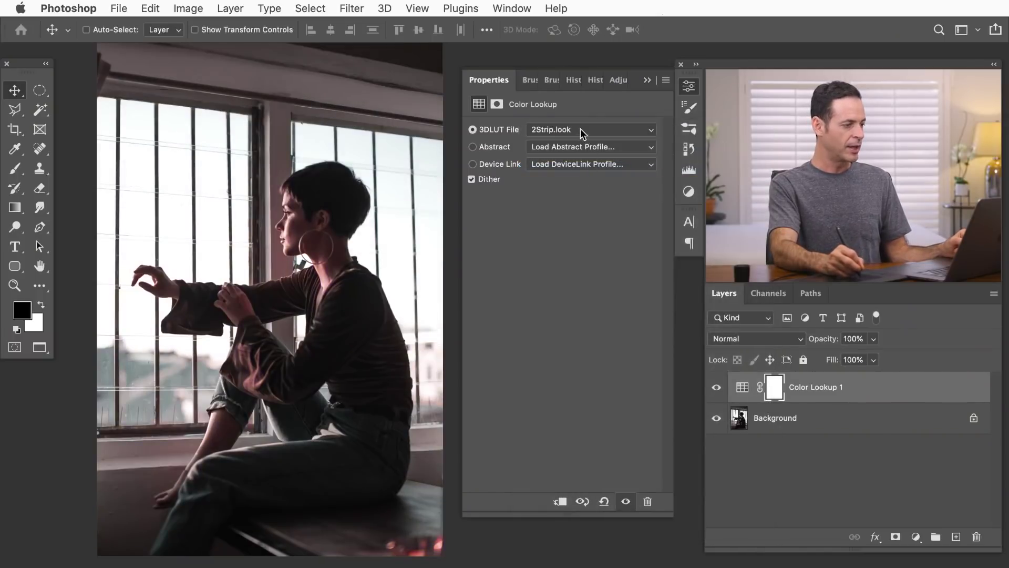
left_click(581, 132)
left_click(575, 143)
left_click(568, 132)
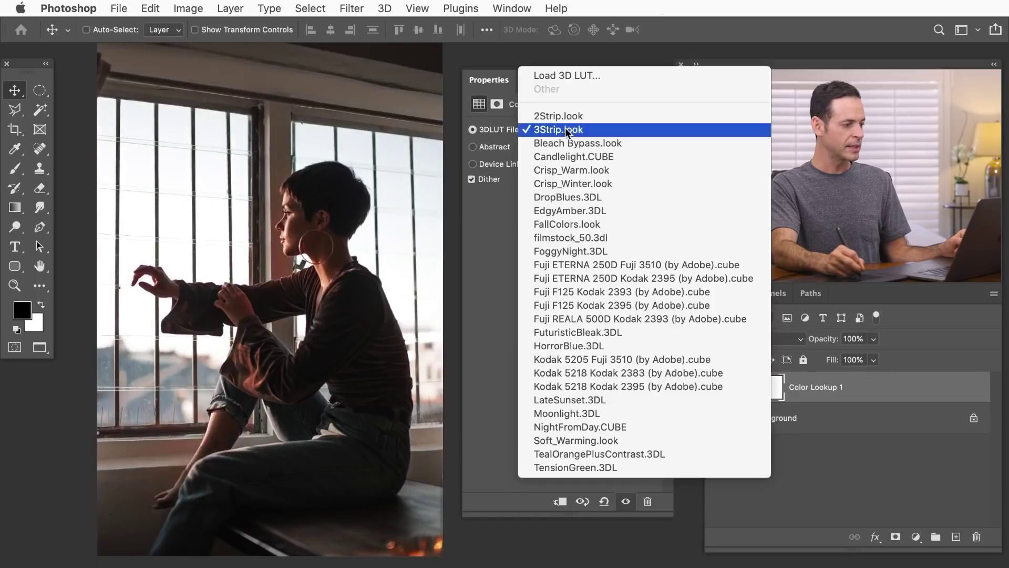
left_click(569, 144)
left_click(564, 132)
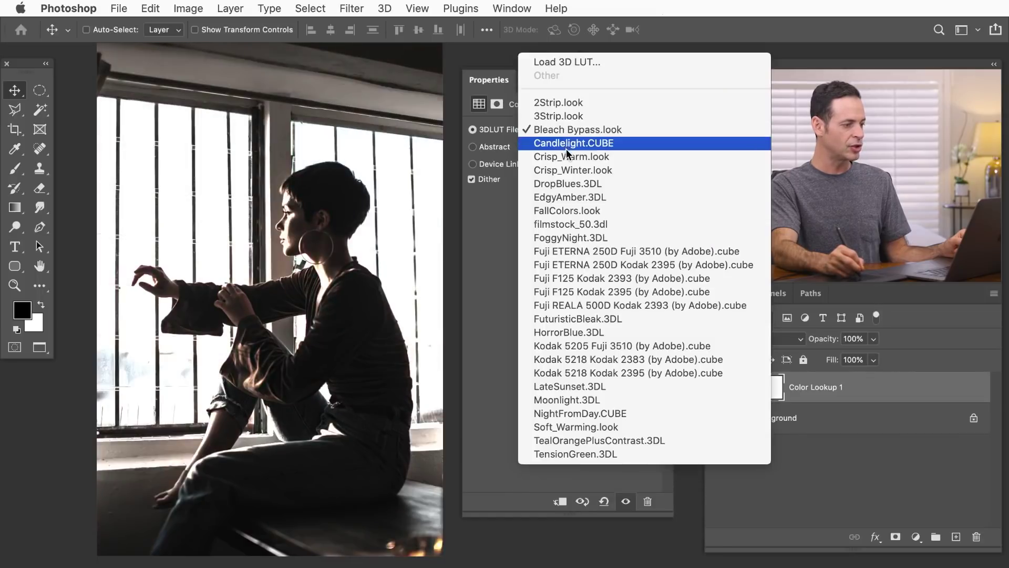
left_click(566, 142)
left_click(562, 133)
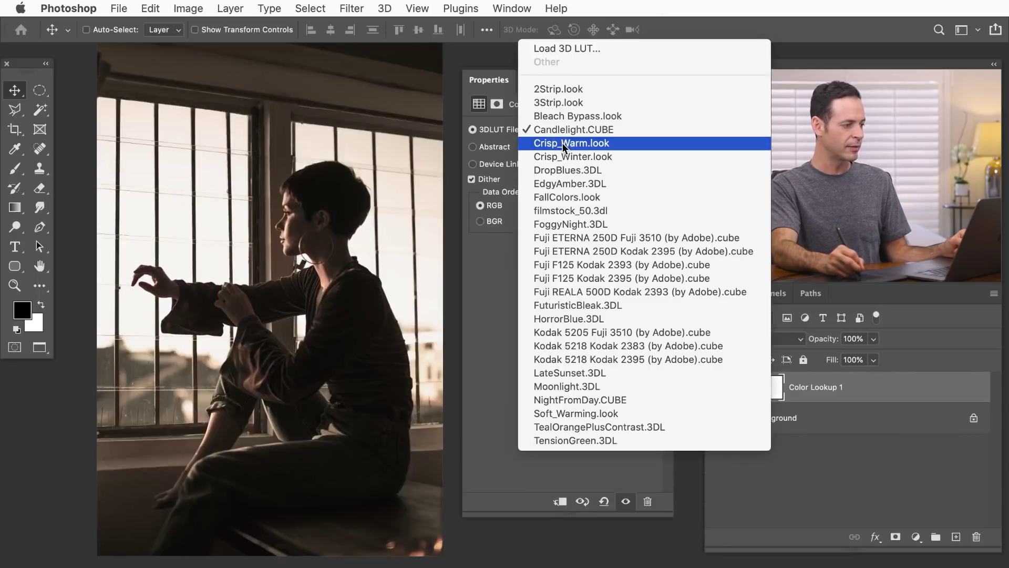
- Preview Crisp_Warm, Crisp_Winter, DropBlues and EdgyAmber, then settle on NightFromDay.CUBE
left_click(563, 145)
left_click(562, 136)
left_click(564, 141)
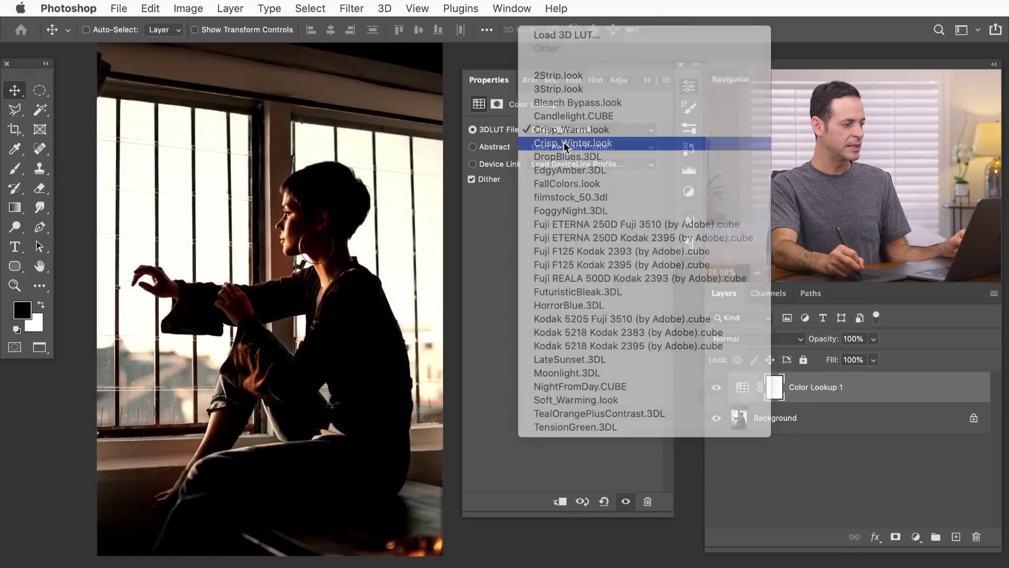
left_click(562, 135)
left_click(563, 143)
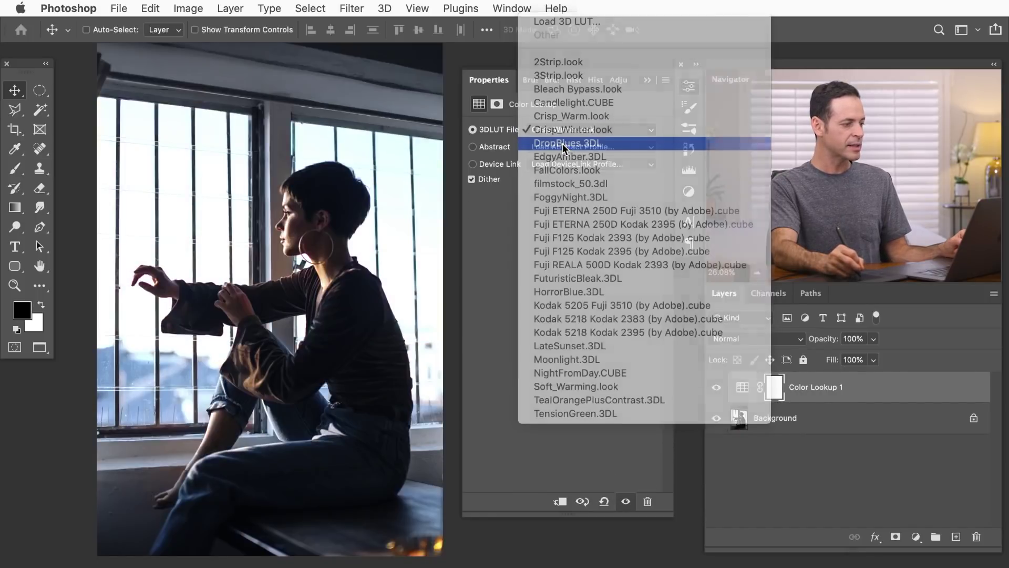
left_click(563, 137)
left_click(566, 144)
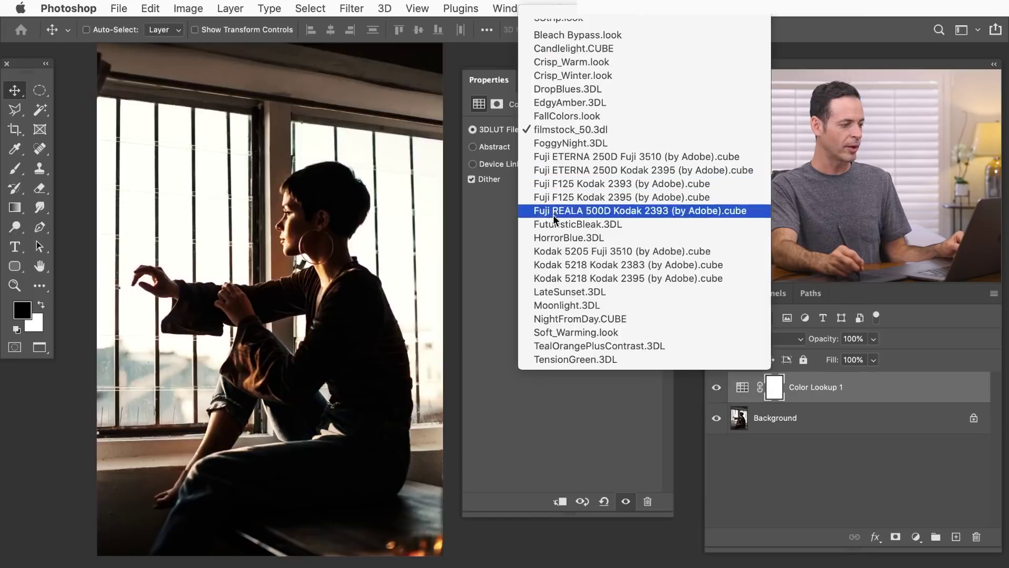
left_click(561, 320)
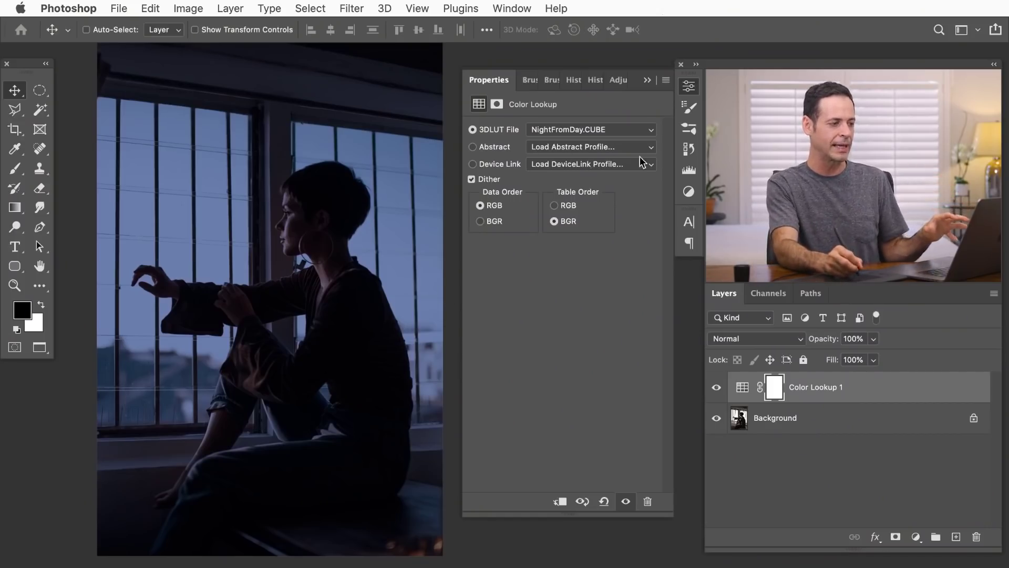
- Compare the Color Lookup effect on and off, then slightly lower Color Lookup 1's opacity
left_click(718, 389)
left_click(718, 389)
left_click(718, 388)
left_click(718, 386)
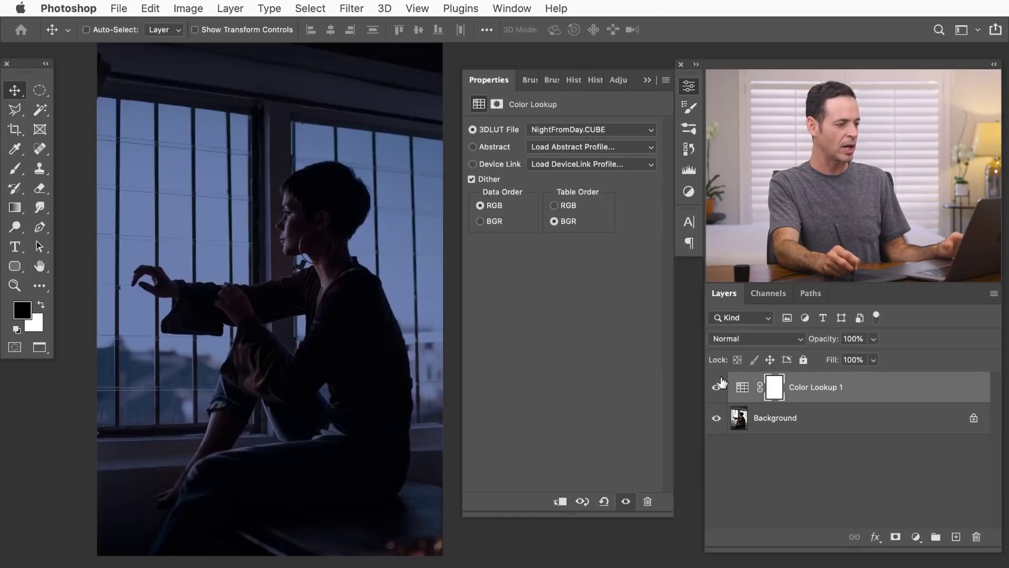
left_click(689, 86)
left_click_drag(831, 343, 815, 341)
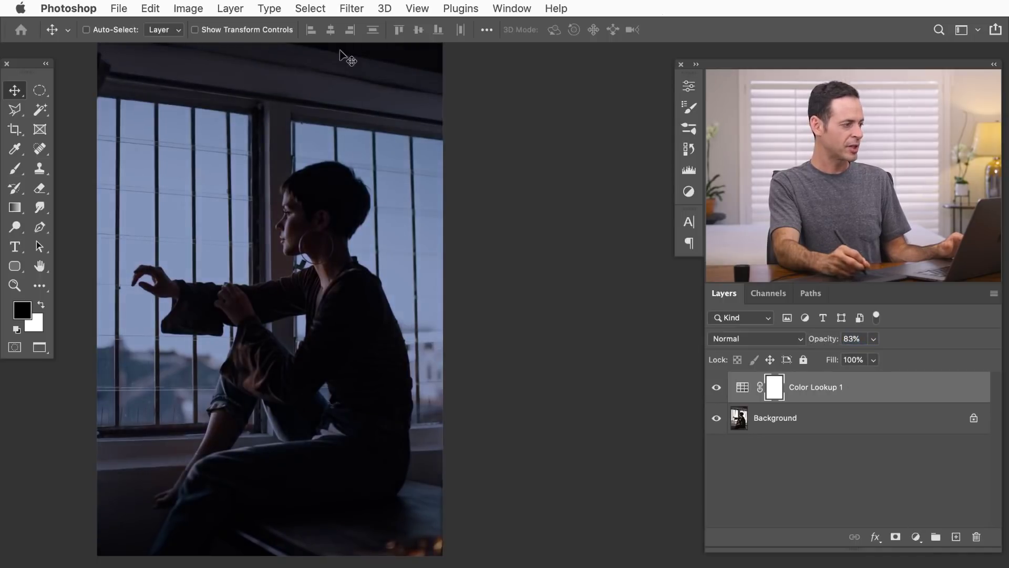
- Add a Hue/Saturation 1 adjustment layer above Color Lookup 1
left_click(234, 9)
mouse_move(271, 215)
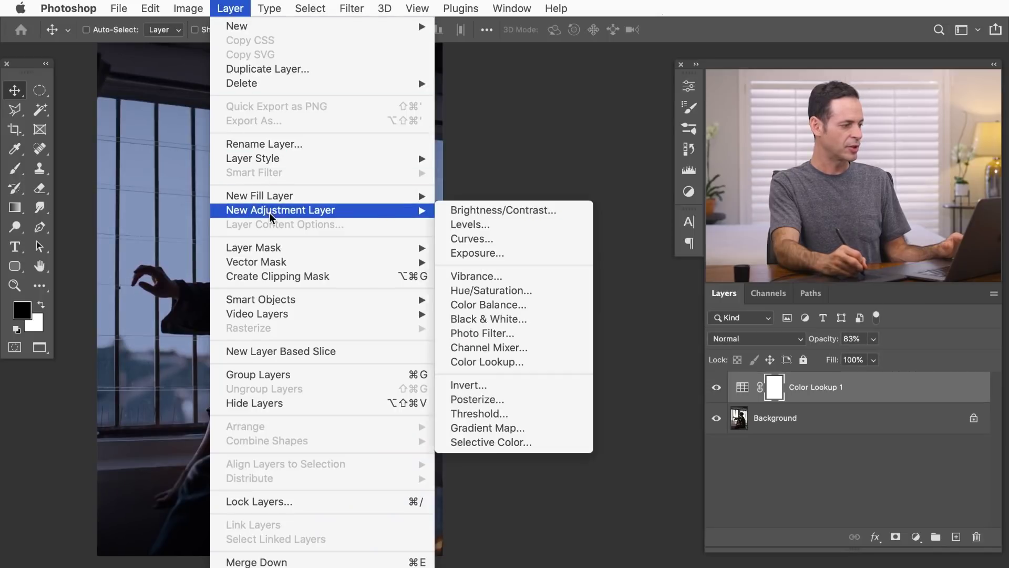
left_click(498, 291)
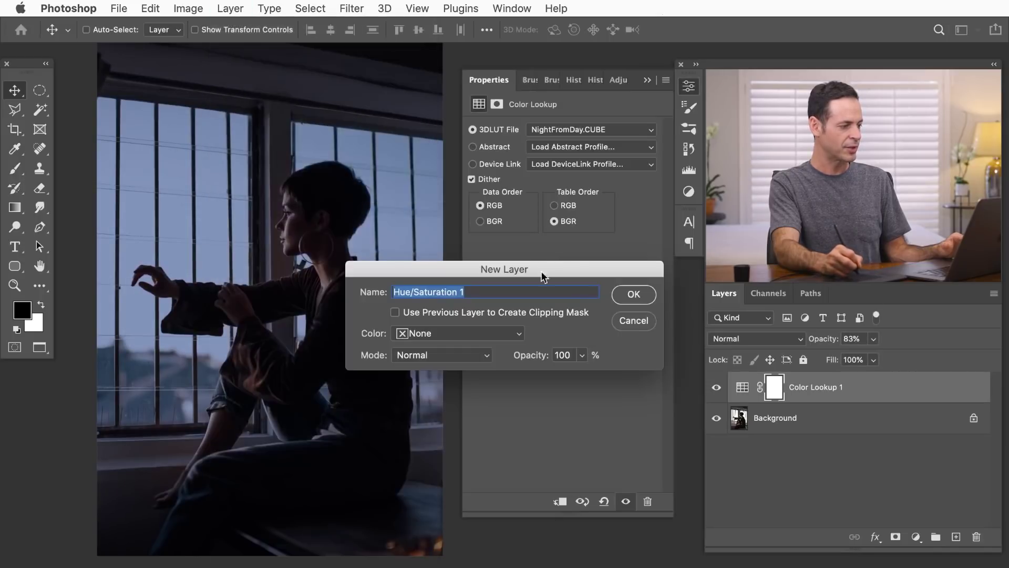
left_click(632, 296)
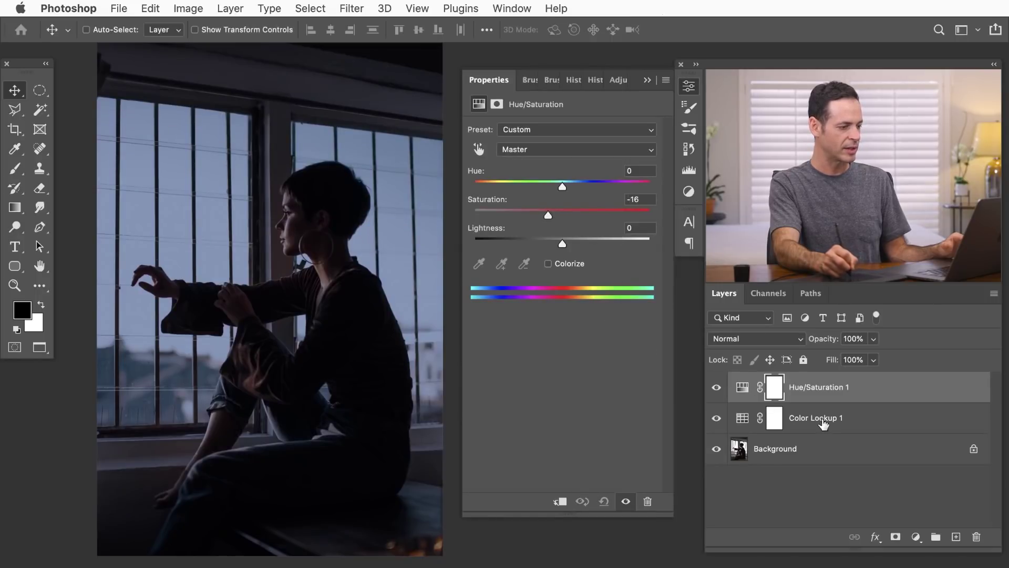
- Raise Color Lookup 1 opacity to about 95% and compare the grade on and off
left_click(823, 421)
left_click_drag(828, 342, 838, 341)
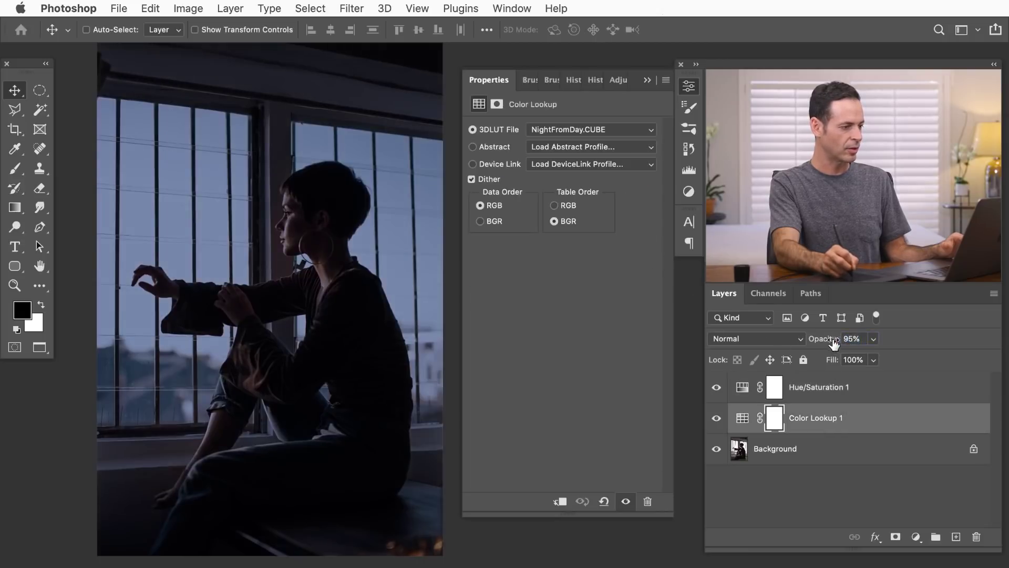
left_click(685, 89)
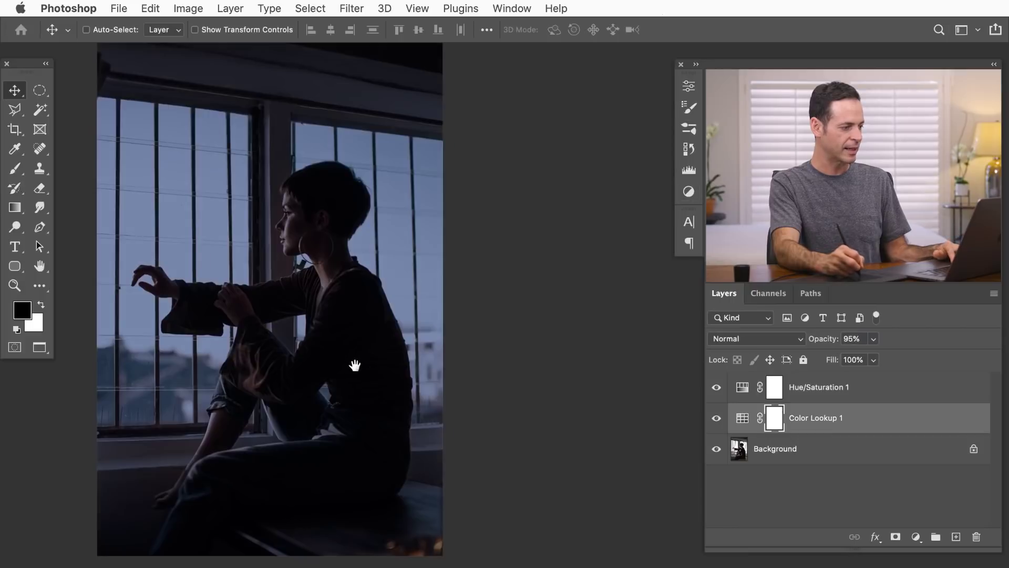
left_click_drag(354, 362, 444, 375)
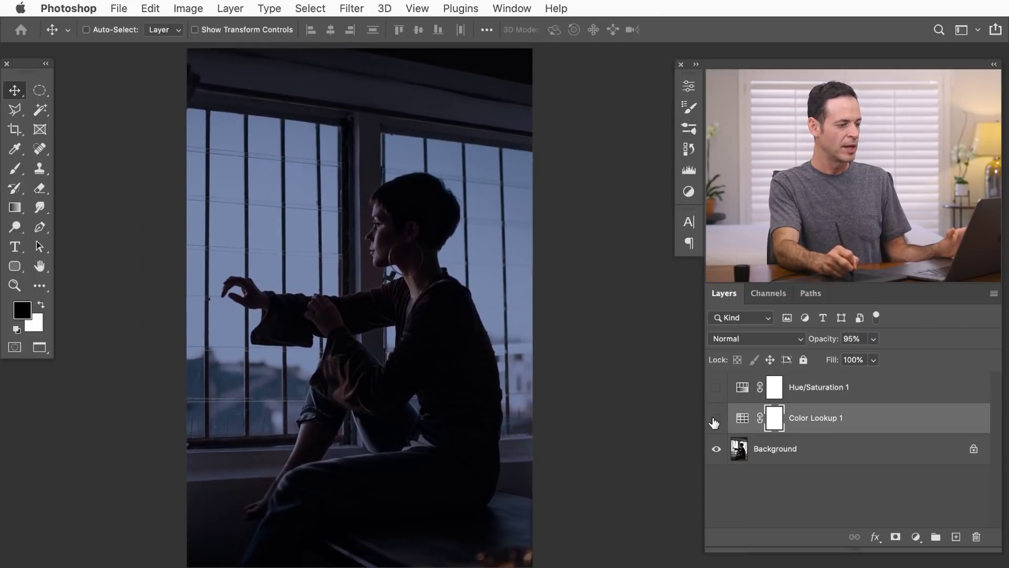
left_click(716, 420)
left_click(716, 389)
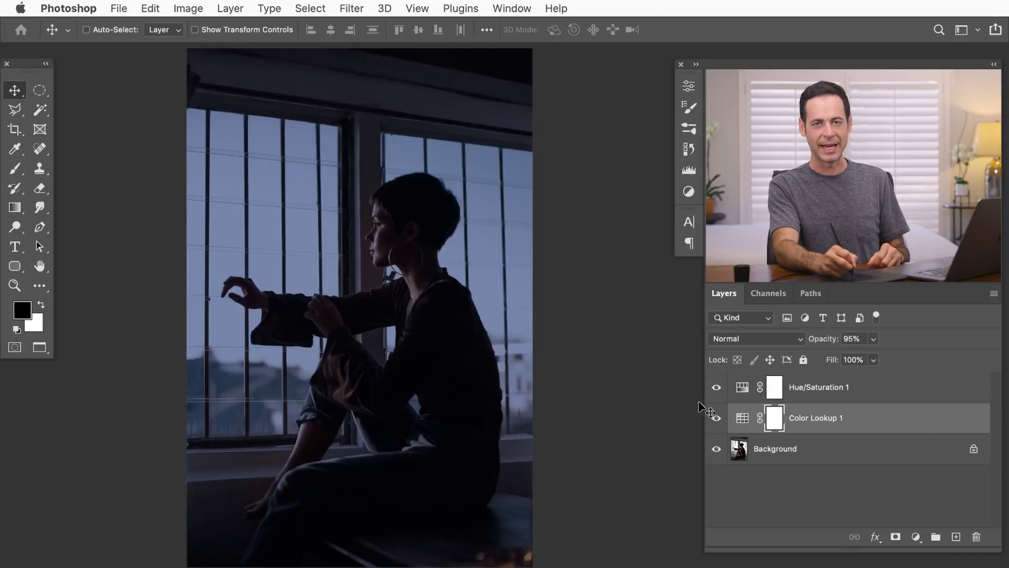
- Check Hue/Saturation 1 at Saturation −24 and select both adjustment layers together
double_click(742, 389)
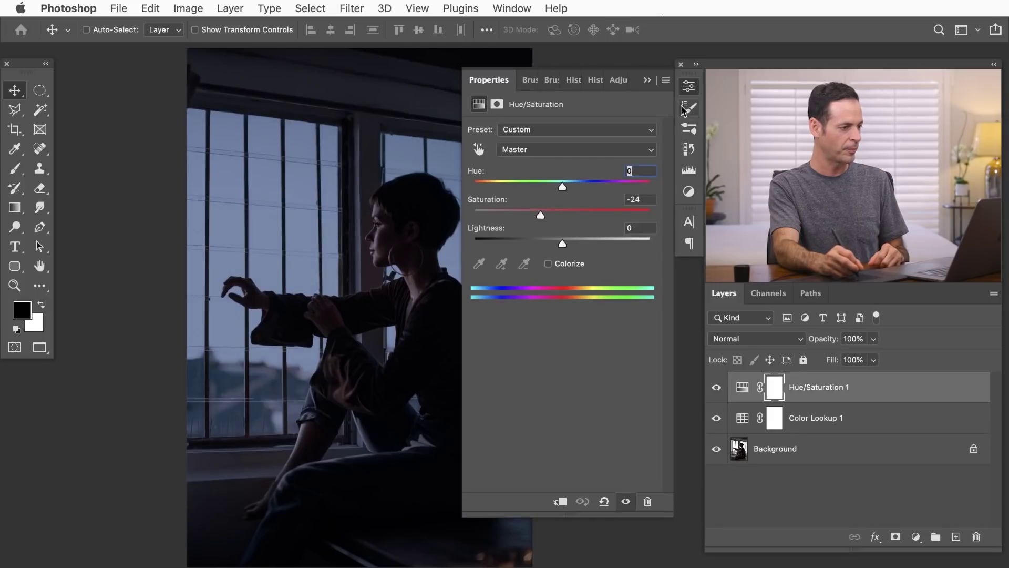
left_click(691, 86)
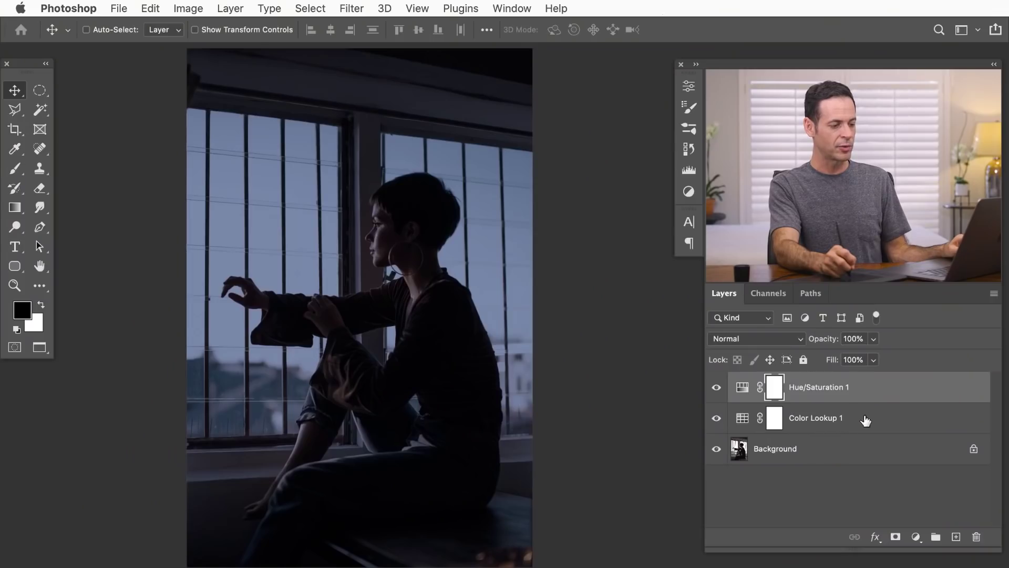
left_click(865, 419, "shift")
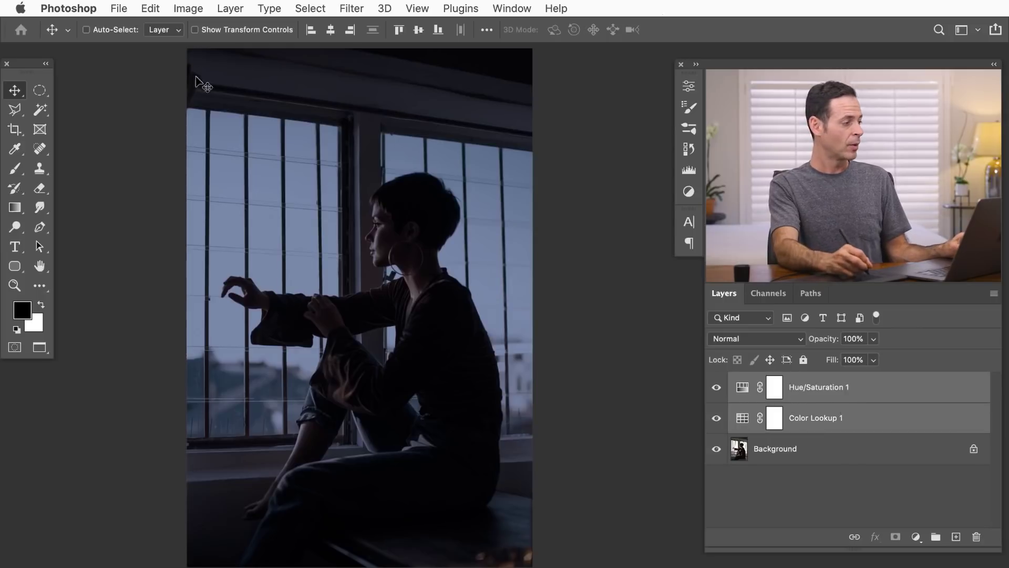
- Export Color Lookup Tables described as 'PHLEARN Day to Night' into the LUTs folder
left_click(118, 8)
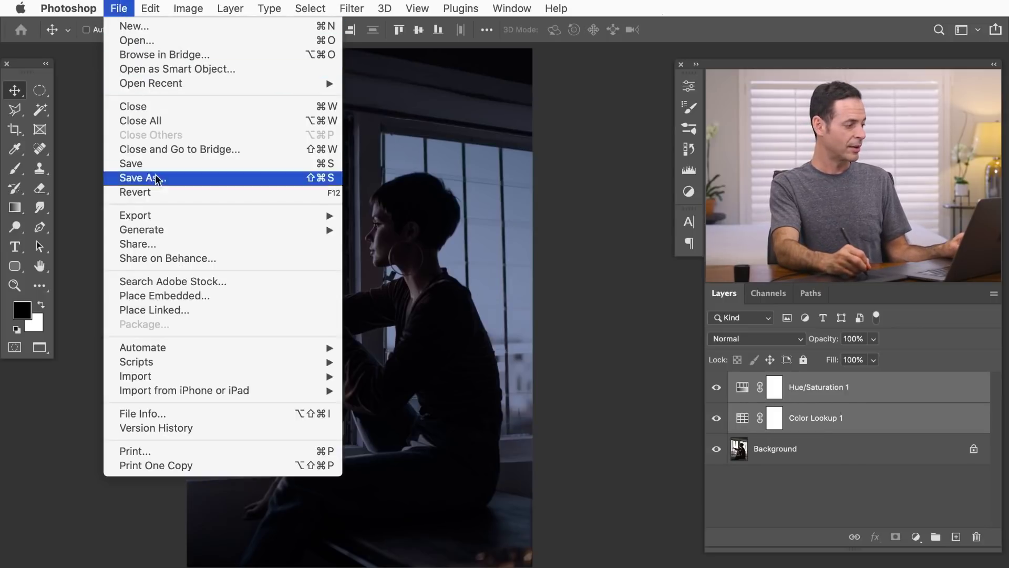
mouse_move(157, 216)
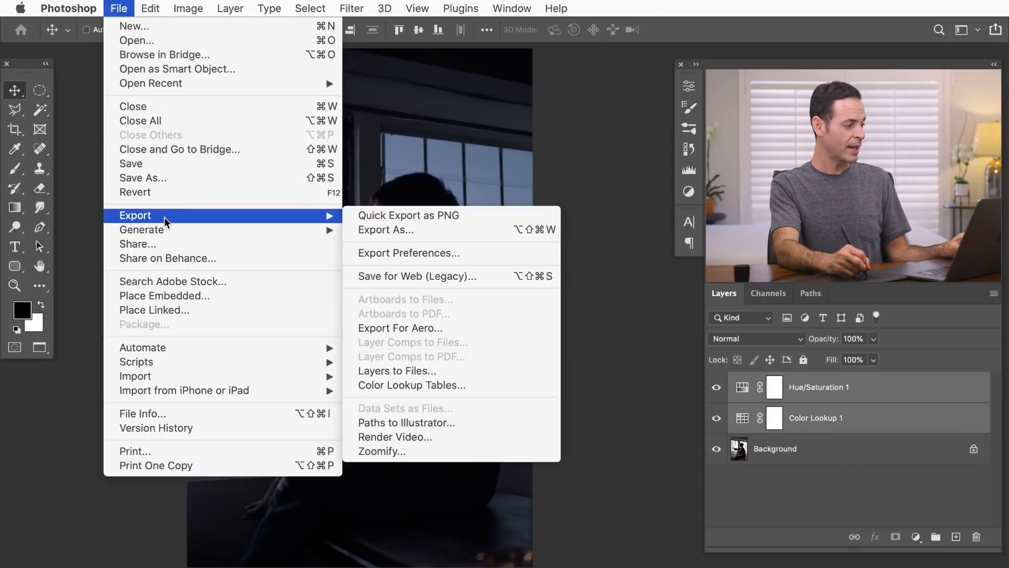
left_click(453, 387)
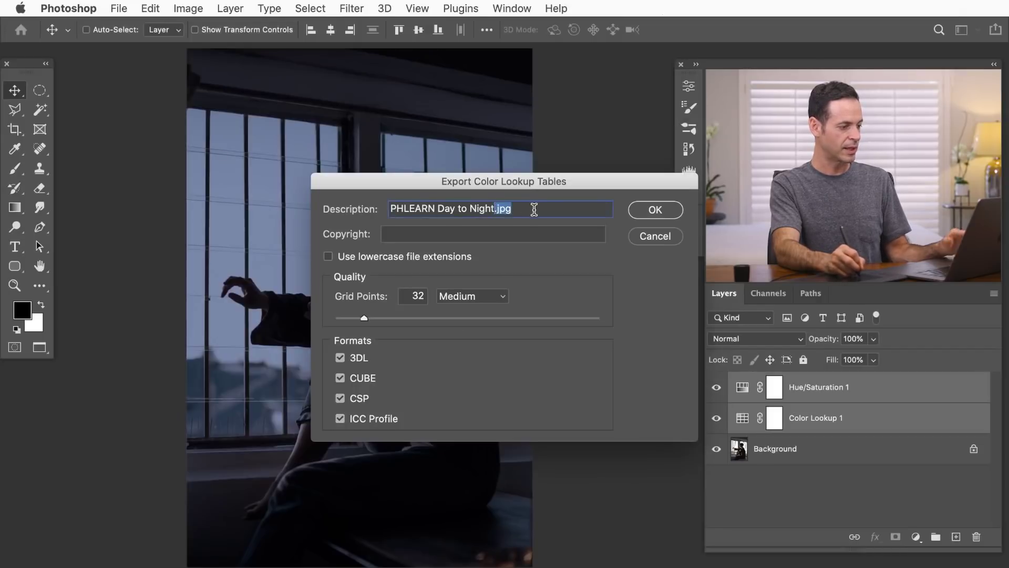
key("BackSpace")
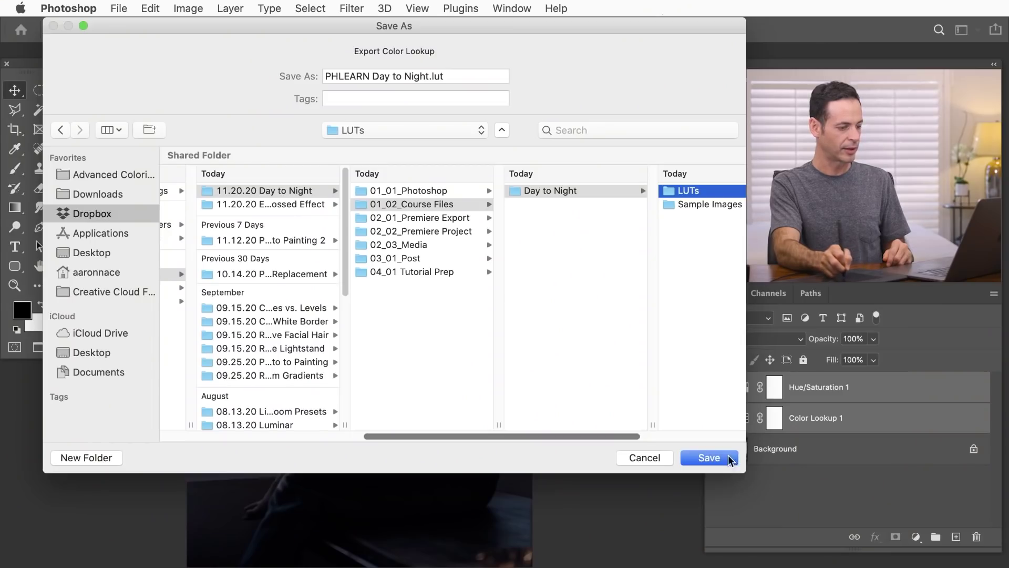
left_click(730, 460)
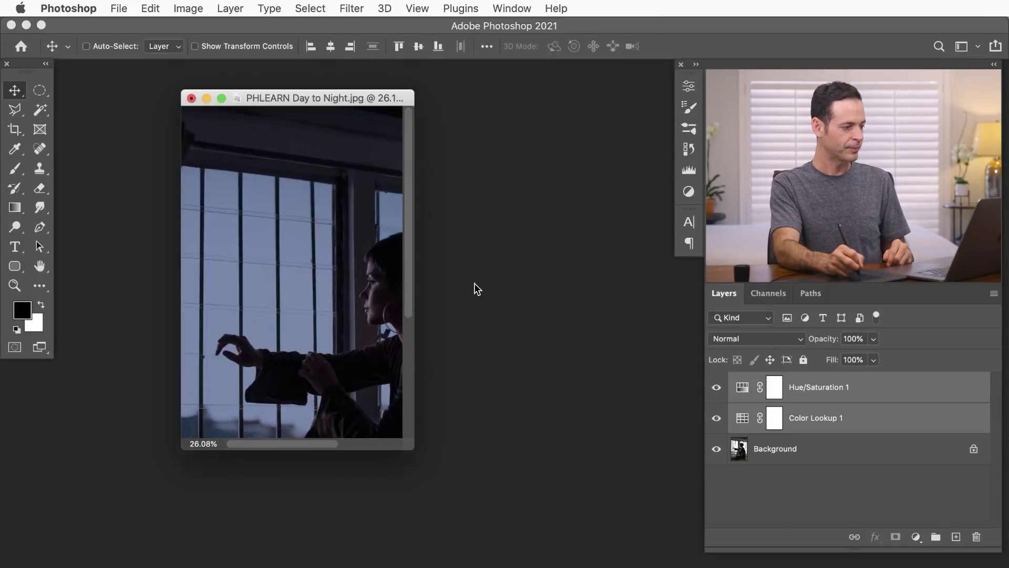
- Go full screen, hide both adjustment layers, and add a Color Lookup 2 layer
key("f")
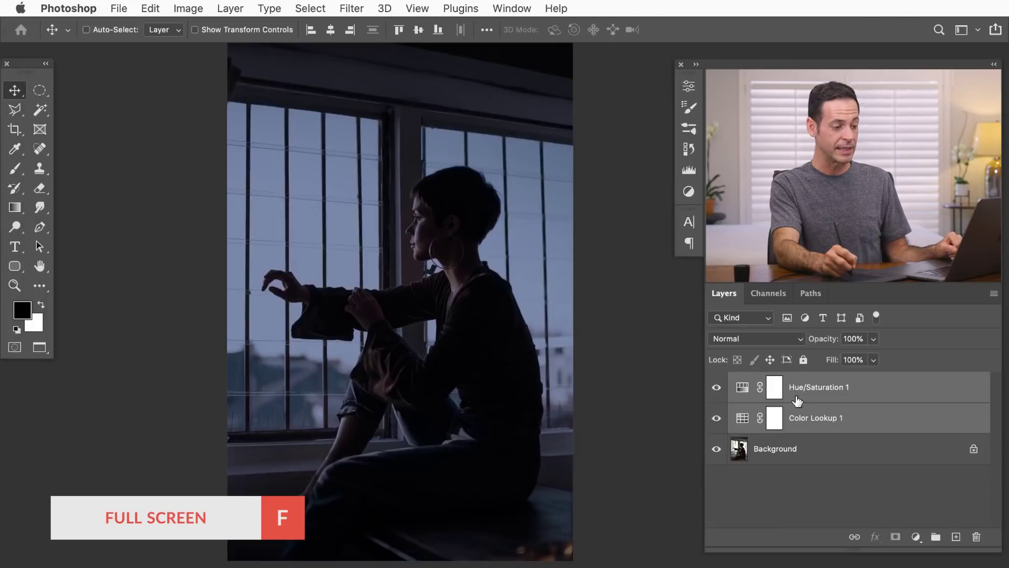
left_click_drag(716, 387, 717, 418)
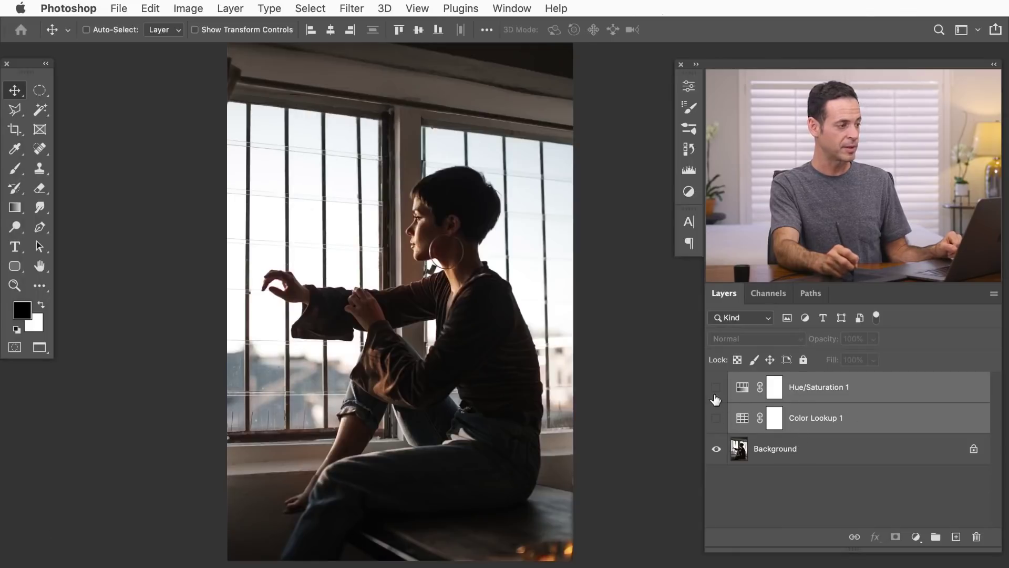
left_click(218, 11)
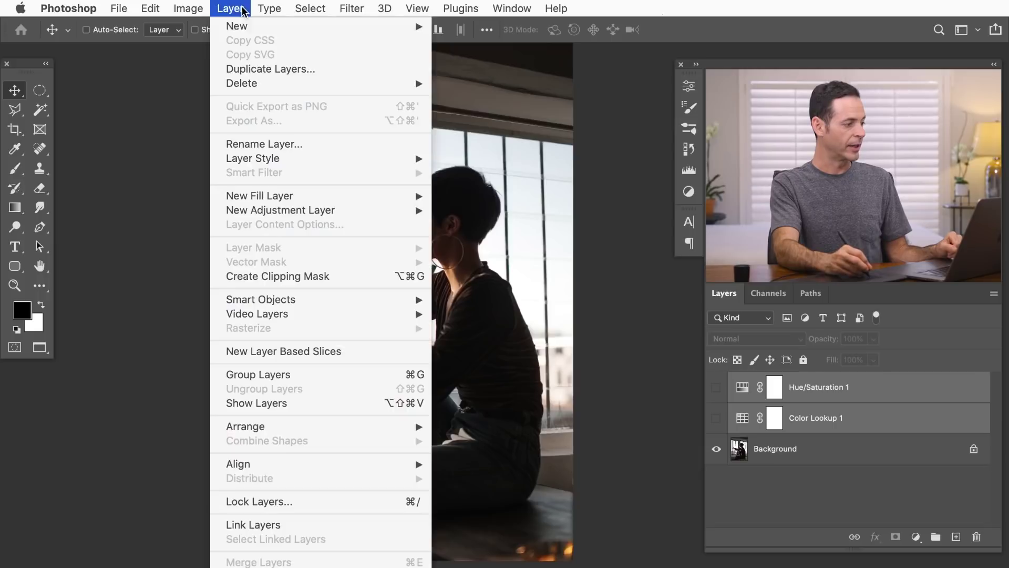
mouse_move(284, 214)
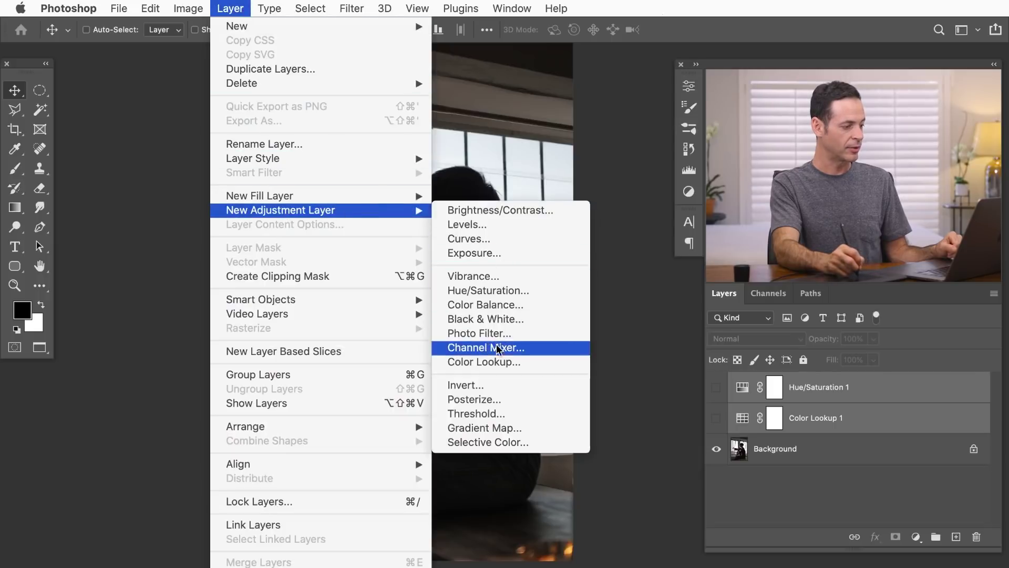
left_click(526, 361)
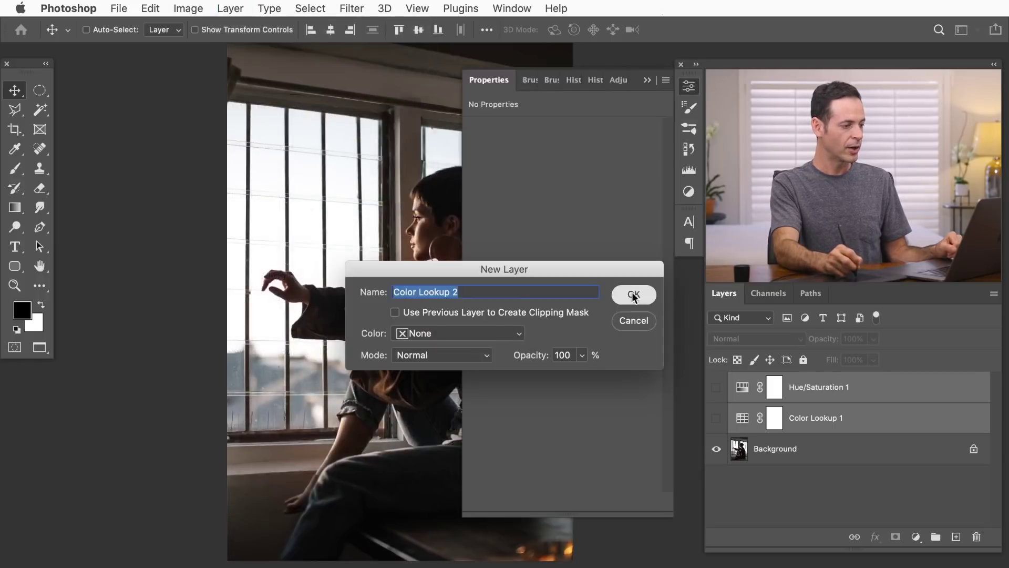
left_click(635, 293)
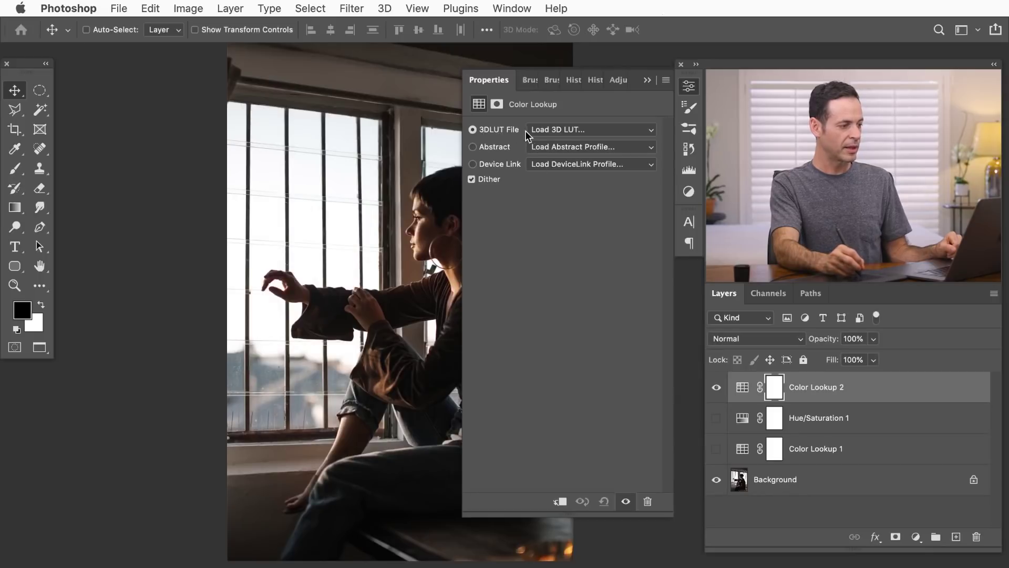
- Load PHLEARN Day to Night.CUBE as the Color Lookup 2 LUT
left_click(547, 131)
left_click(563, 131)
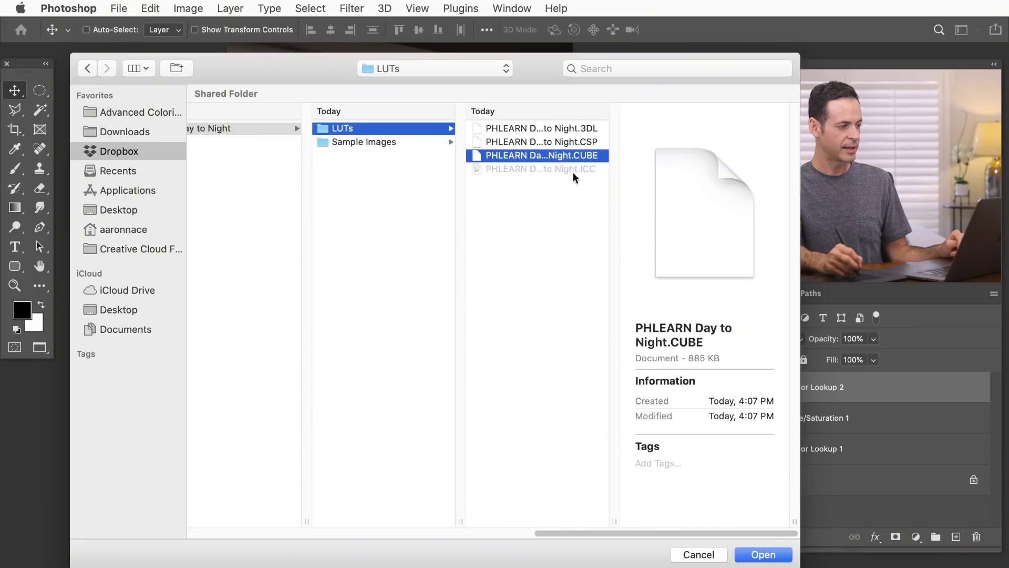
left_click(762, 553)
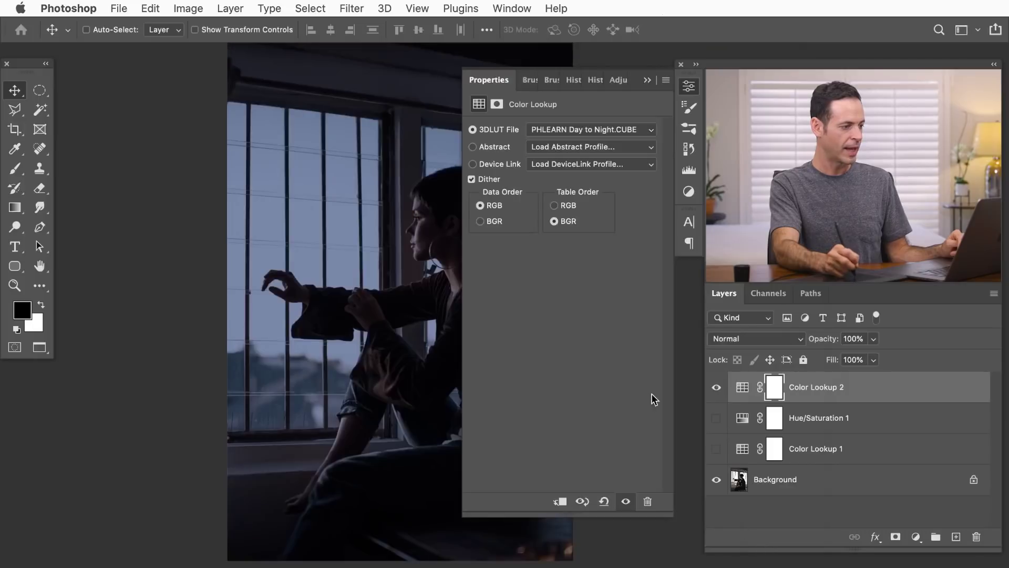
- Delete Hue/Saturation 1 and Color Lookup 1, then reopen Color Lookup 2's 3DLUT list
scroll(402, 335, "right", 5)
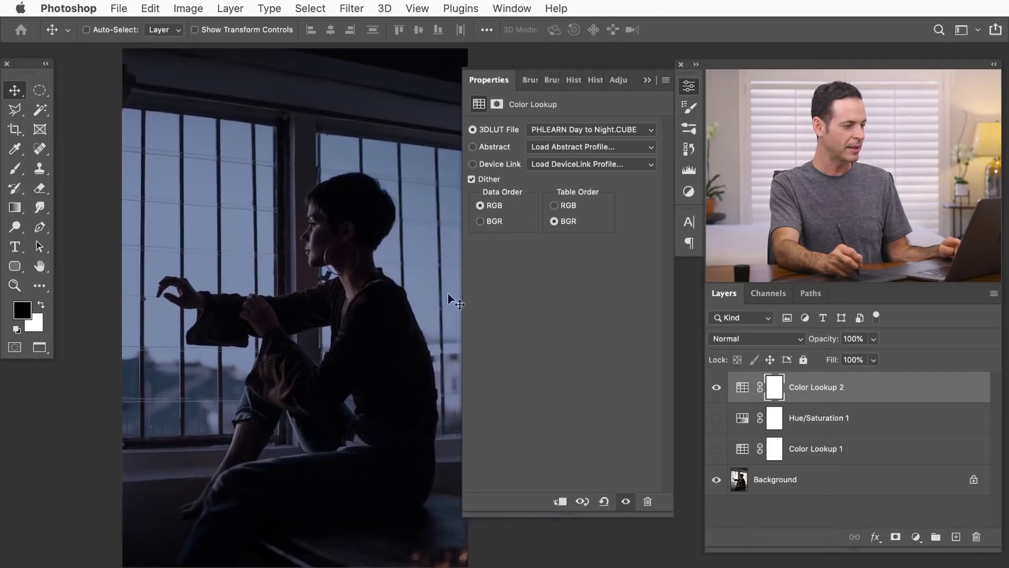
left_click(687, 92)
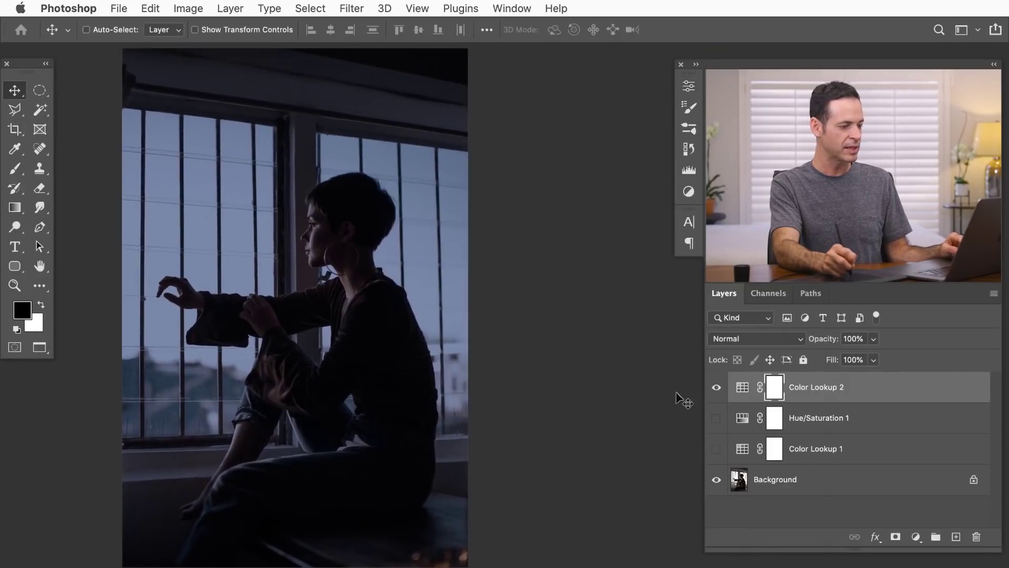
left_click_drag(835, 424, 834, 438)
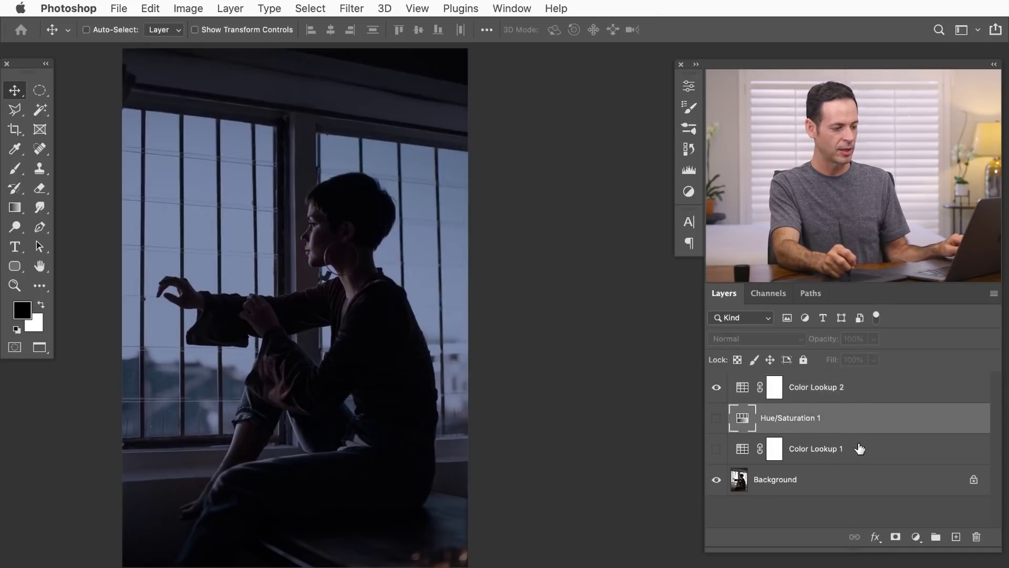
left_click(873, 449, "shift")
left_click_drag(883, 450, 976, 538)
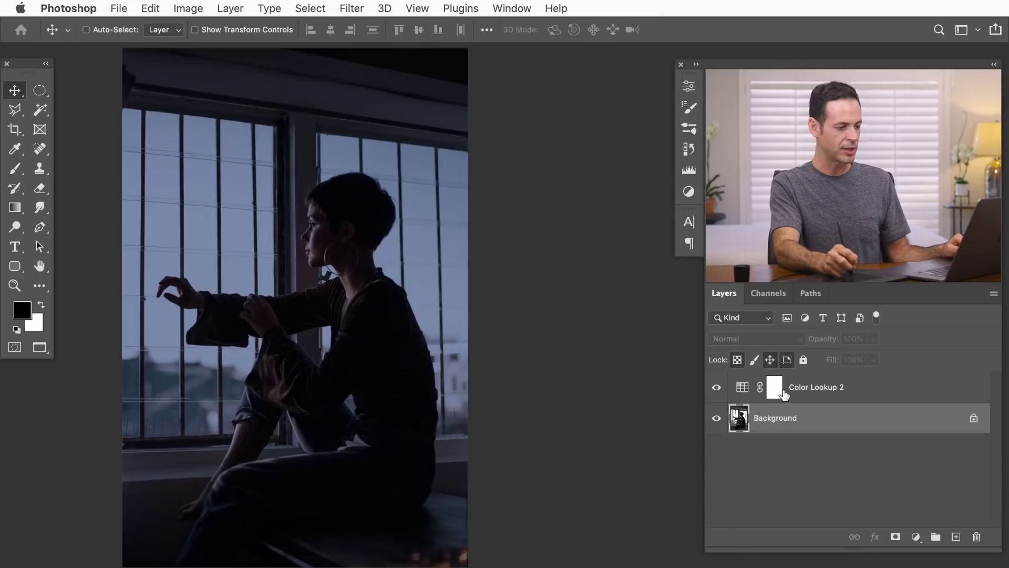
double_click(742, 387)
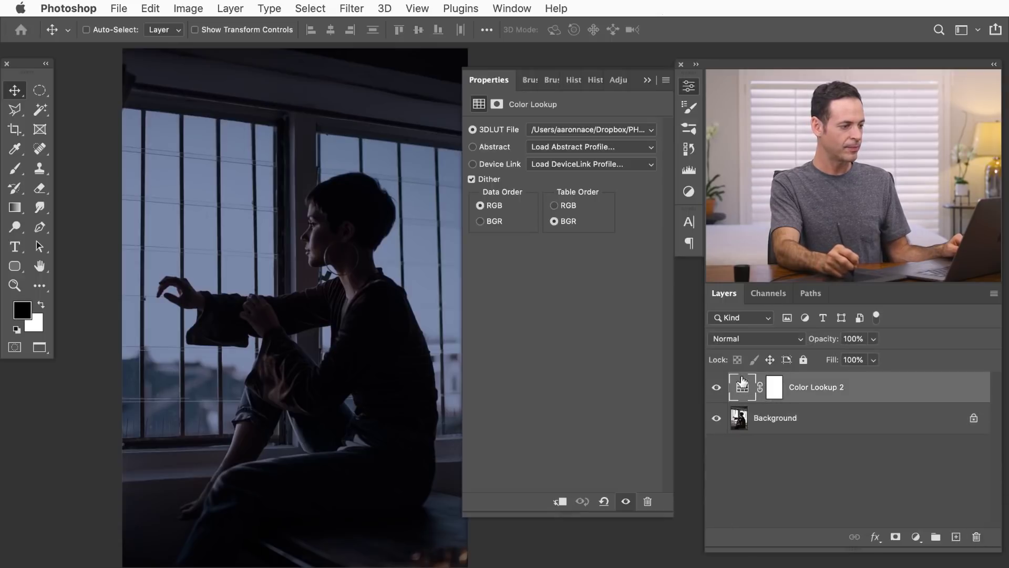
left_click(622, 133)
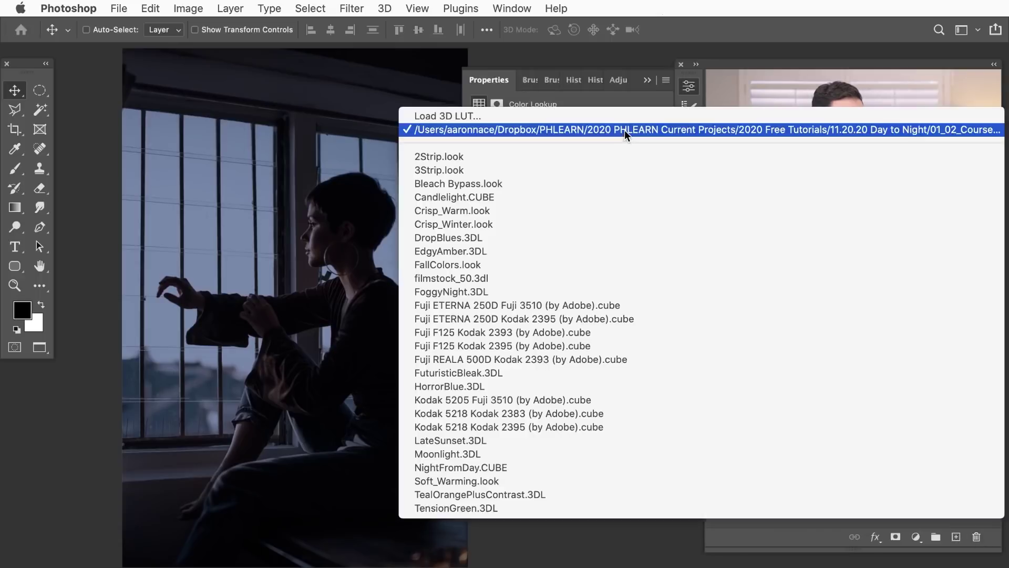